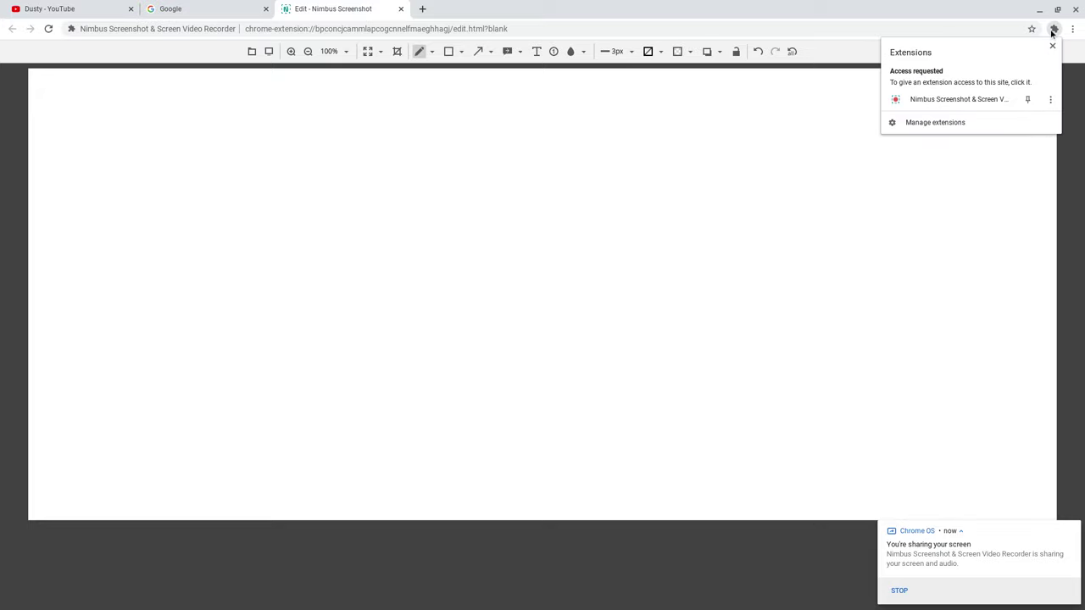
Close the Chrome extensions list and keep the Pen tool ready for drawing.
left_click(1056, 30)
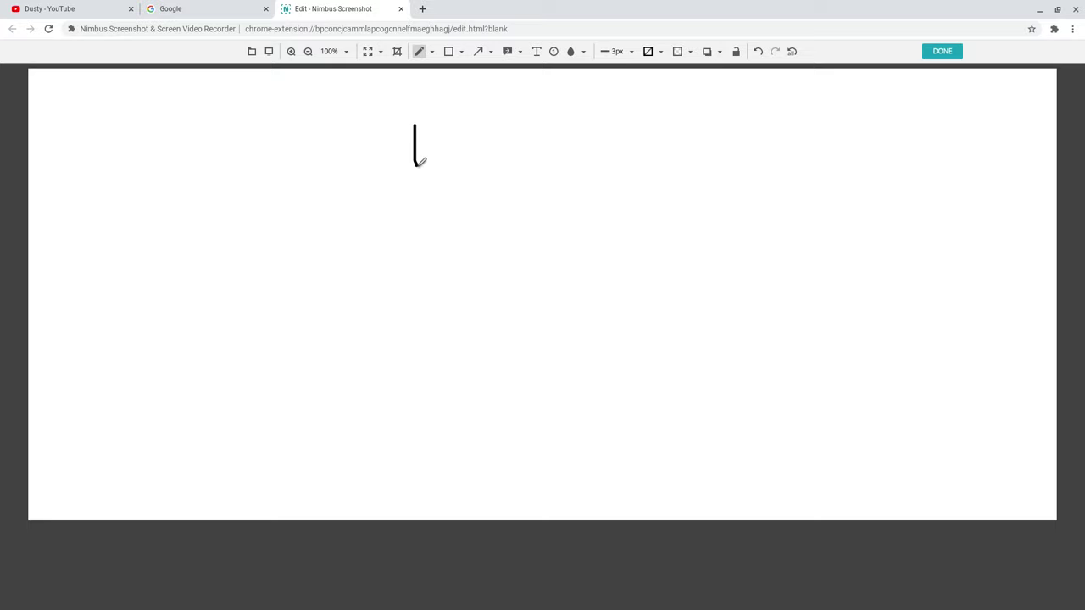
Draw two T-shaped eyes with top bars and a curved smile beneath them.
left_click_drag(550, 125, 551, 175)
mouse_move(301, 287)
left_mouse_down()
mouse_move(341, 314)
mouse_move(574, 289)
left_mouse_up()
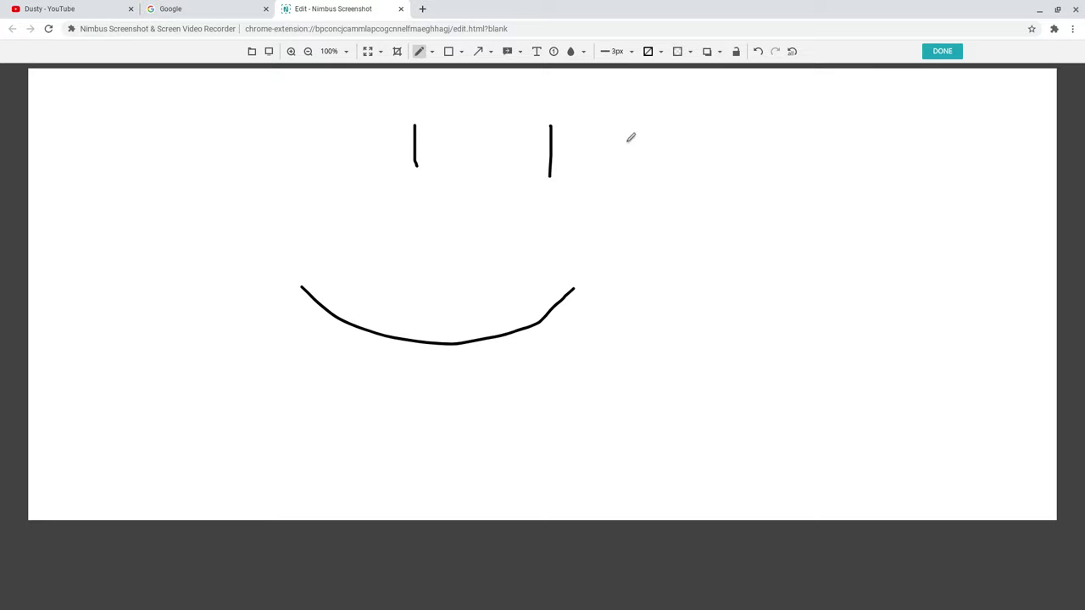
left_click_drag(531, 129, 556, 121)
left_click_drag(400, 124, 431, 115)
Handwrite the word 'chalie' at the right and underline it.
mouse_move(742, 190)
left_mouse_down()
mouse_move(728, 214)
mouse_move(782, 205)
mouse_move(837, 227)
left_mouse_up()
mouse_move(835, 188)
left_mouse_down()
mouse_move(839, 225)
mouse_move(874, 224)
left_mouse_up()
mouse_move(846, 174)
left_mouse_down()
mouse_move(892, 195)
mouse_move(917, 227)
left_mouse_up()
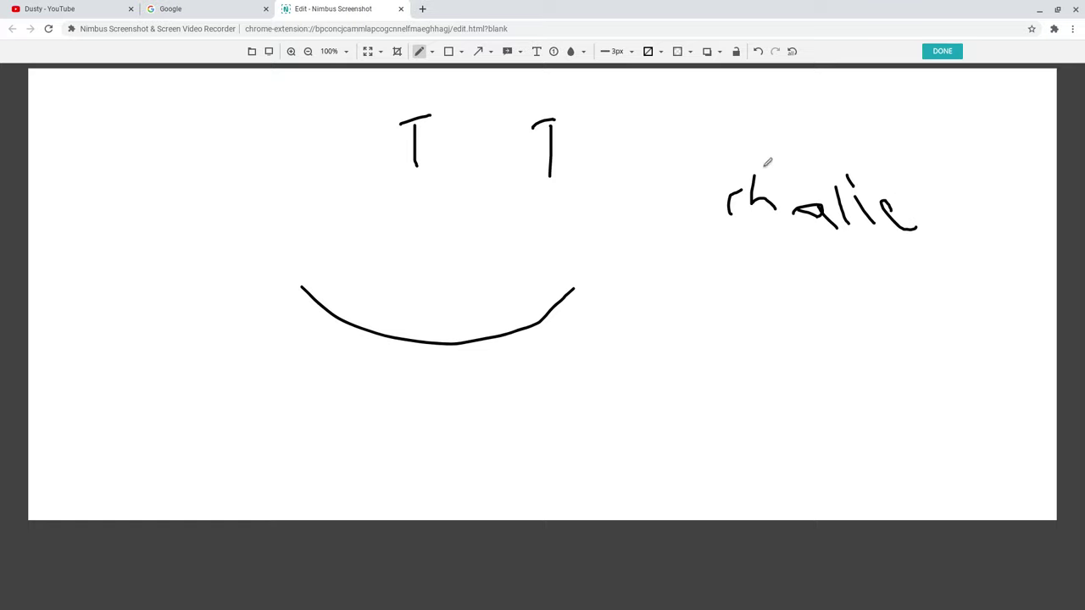
left_click_drag(710, 230, 957, 276)
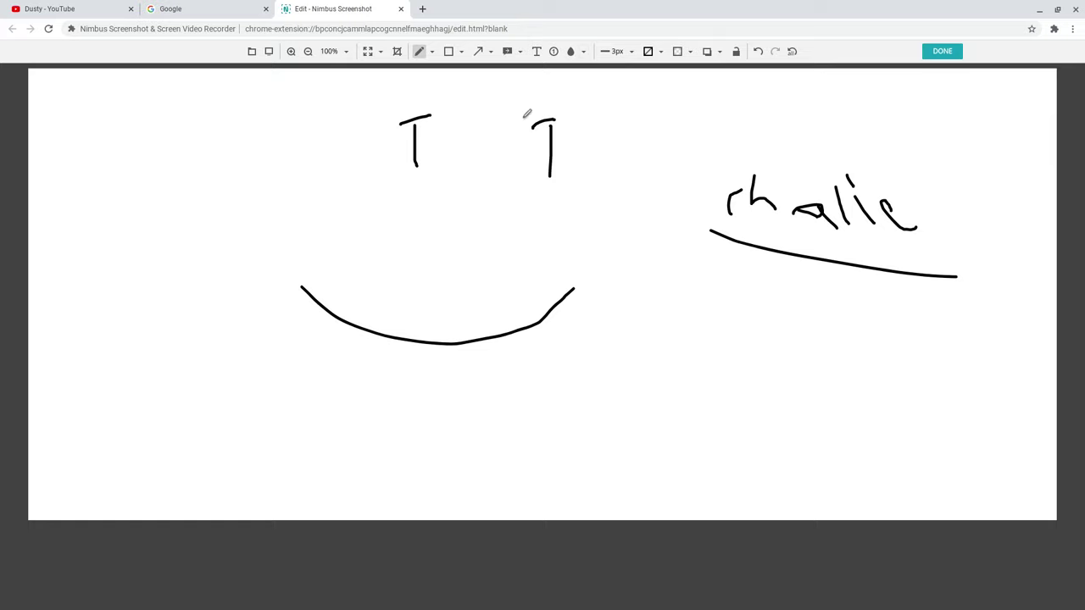
Add an upper lip, zigzag teeth, an oval nose and a tick mark beside it.
mouse_move(301, 288)
left_mouse_down()
mouse_move(343, 277)
mouse_move(561, 293)
left_mouse_up()
mouse_move(348, 282)
left_mouse_down()
mouse_move(361, 297)
mouse_move(398, 292)
mouse_move(434, 312)
mouse_move(525, 316)
left_mouse_up()
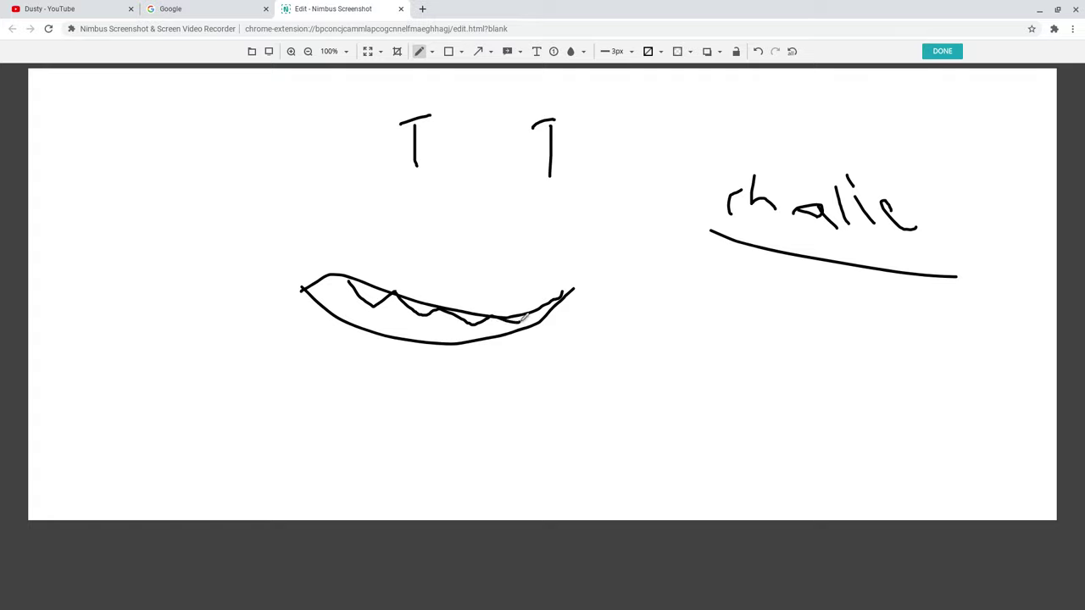
left_click_drag(332, 315, 455, 343)
right_click(455, 344)
left_click(398, 256)
mouse_move(371, 208)
left_mouse_down()
mouse_move(413, 243)
mouse_move(373, 238)
mouse_move(366, 212)
left_mouse_up()
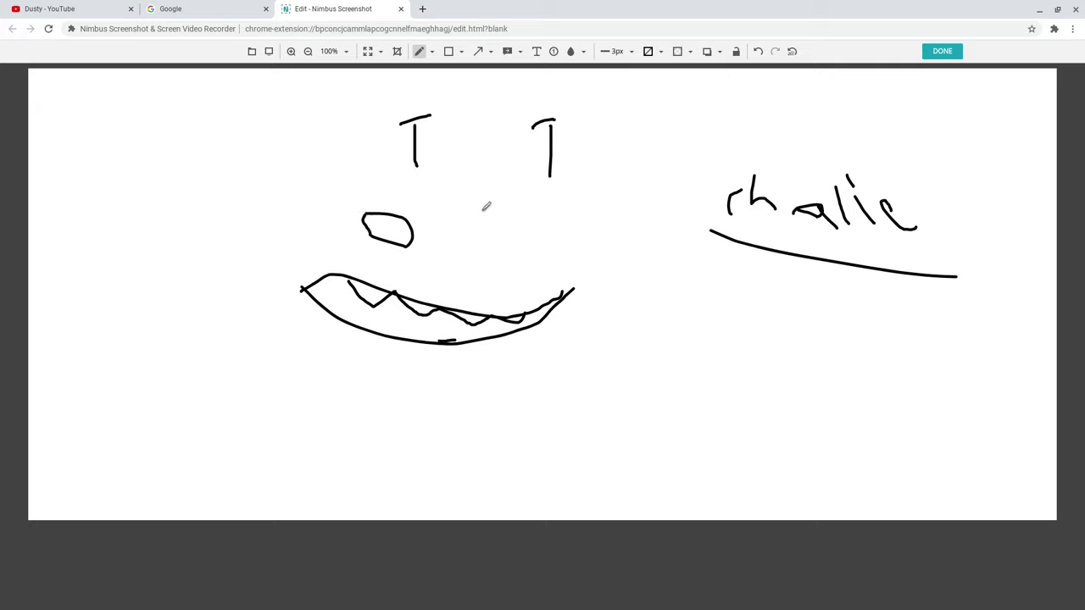
left_click_drag(485, 212, 448, 227)
Blur the nose oval, then reset the canvas to completely blank.
left_click(570, 52)
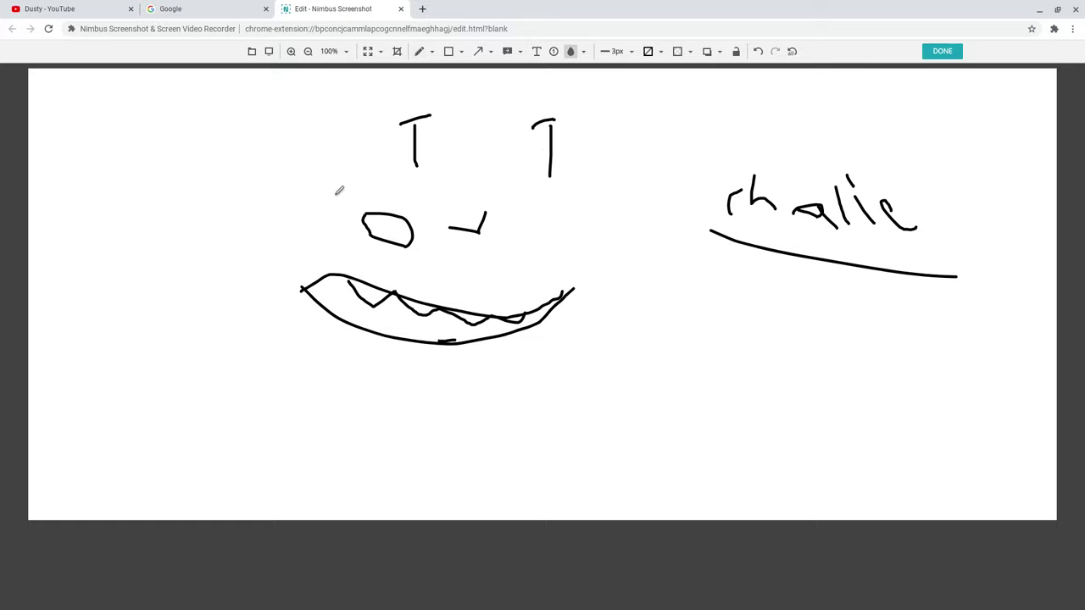
left_click_drag(366, 218, 443, 251)
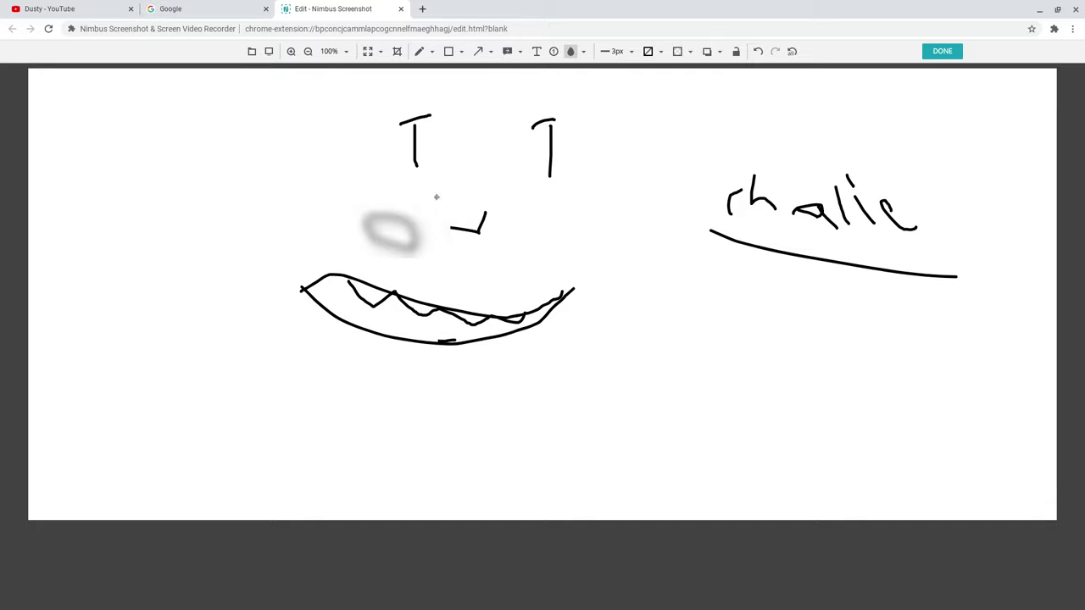
left_click(791, 51)
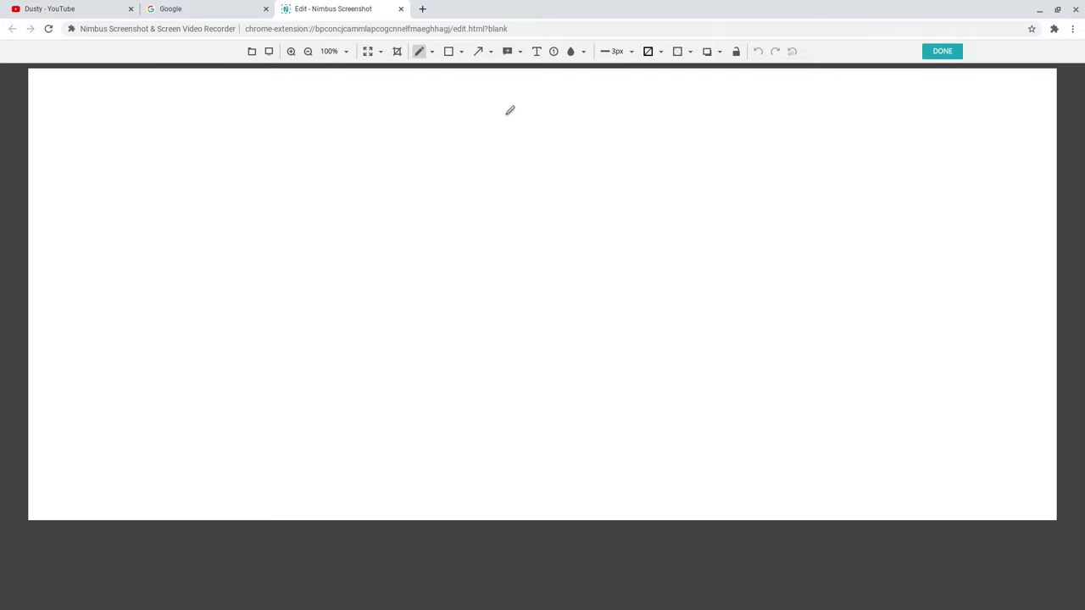
Sketch a small face at top centre and write an underlined 'Timmy' at top left.
mouse_move(482, 121)
left_mouse_down()
mouse_move(473, 127)
mouse_move(483, 141)
mouse_move(514, 158)
left_mouse_up()
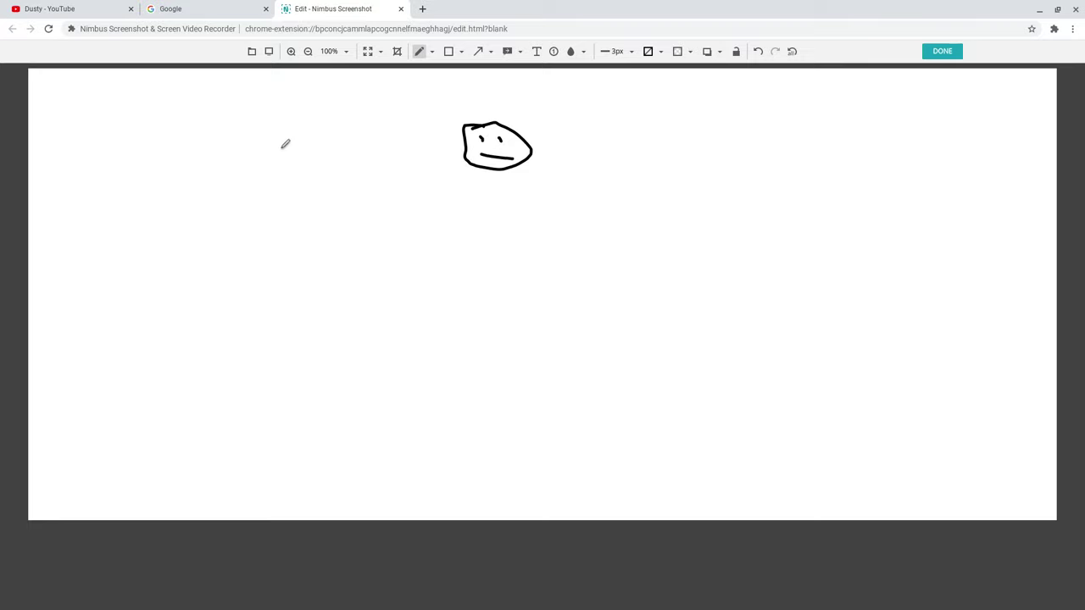
mouse_move(91, 119)
left_mouse_down()
mouse_move(87, 151)
mouse_move(102, 117)
left_mouse_up()
left_click(118, 128)
mouse_move(133, 141)
left_mouse_down()
mouse_move(174, 136)
mouse_move(176, 154)
mouse_move(231, 136)
mouse_move(209, 166)
mouse_move(245, 148)
left_mouse_up()
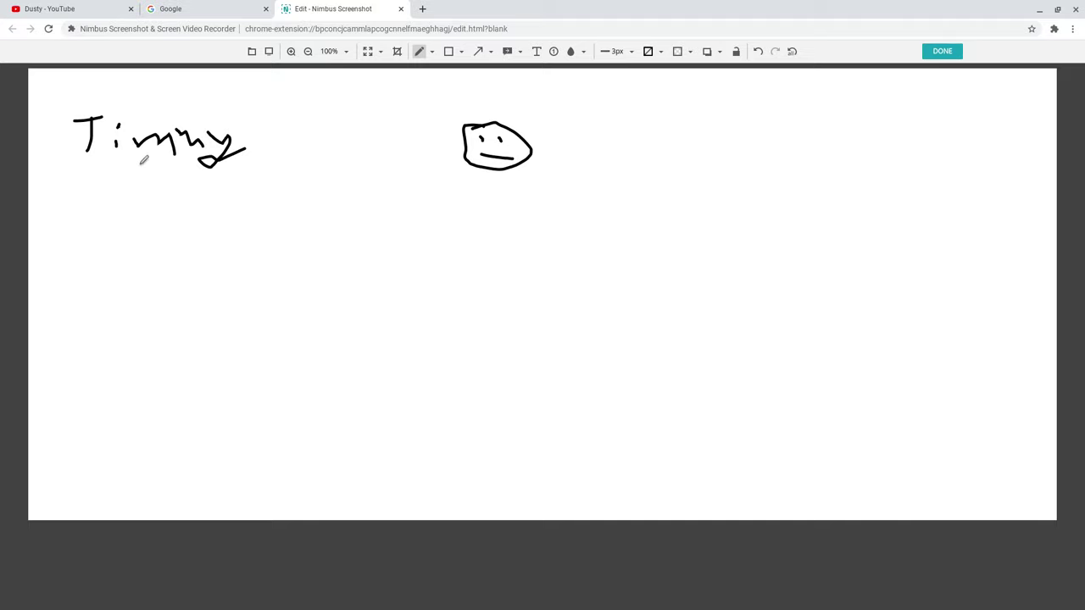
left_click_drag(32, 205, 334, 210)
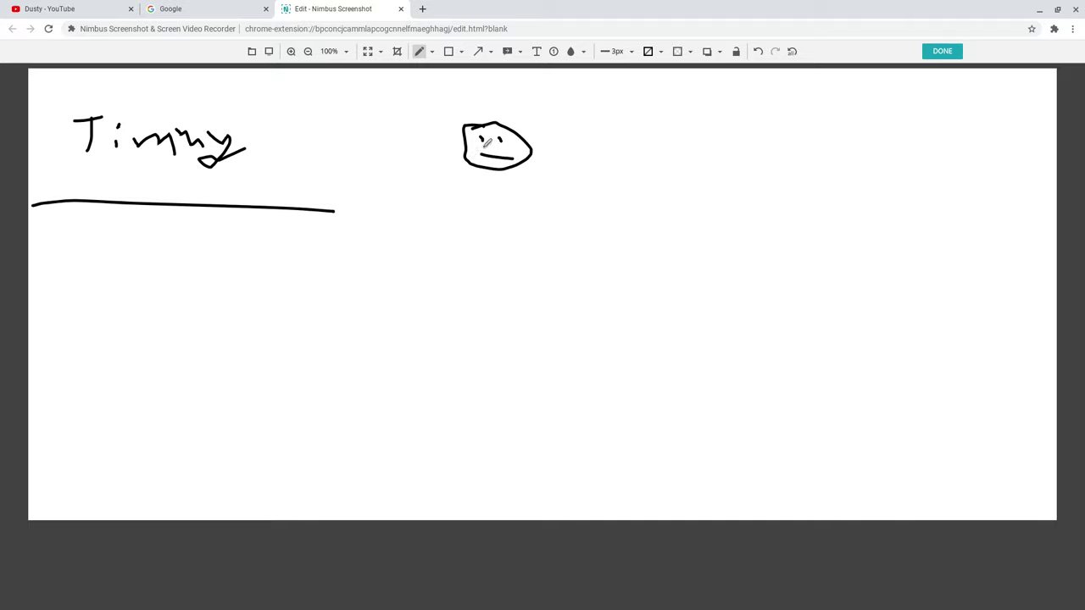
Give the figure a hat, a body with arms, and a leg.
mouse_move(474, 124)
left_mouse_down()
mouse_move(484, 100)
mouse_move(503, 119)
left_mouse_up()
mouse_move(496, 168)
left_mouse_down()
mouse_move(485, 213)
mouse_move(463, 173)
mouse_move(526, 175)
left_mouse_up()
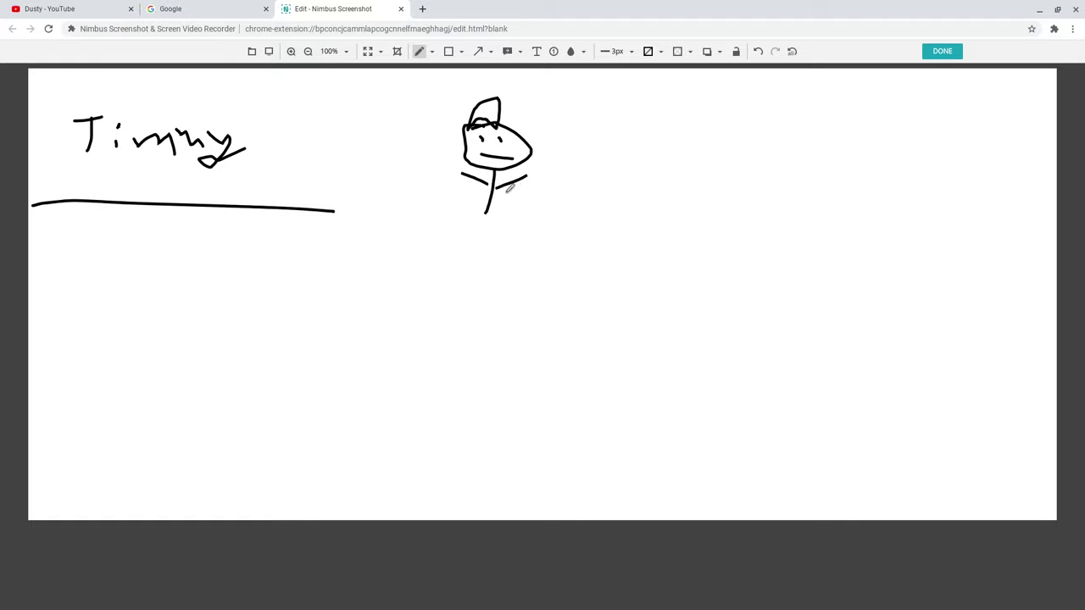
mouse_move(483, 215)
left_mouse_down()
mouse_move(434, 226)
mouse_move(500, 235)
left_mouse_up()
Blur the figure's hat brim, eyes and face, then undo the face blur twice.
left_click(570, 51)
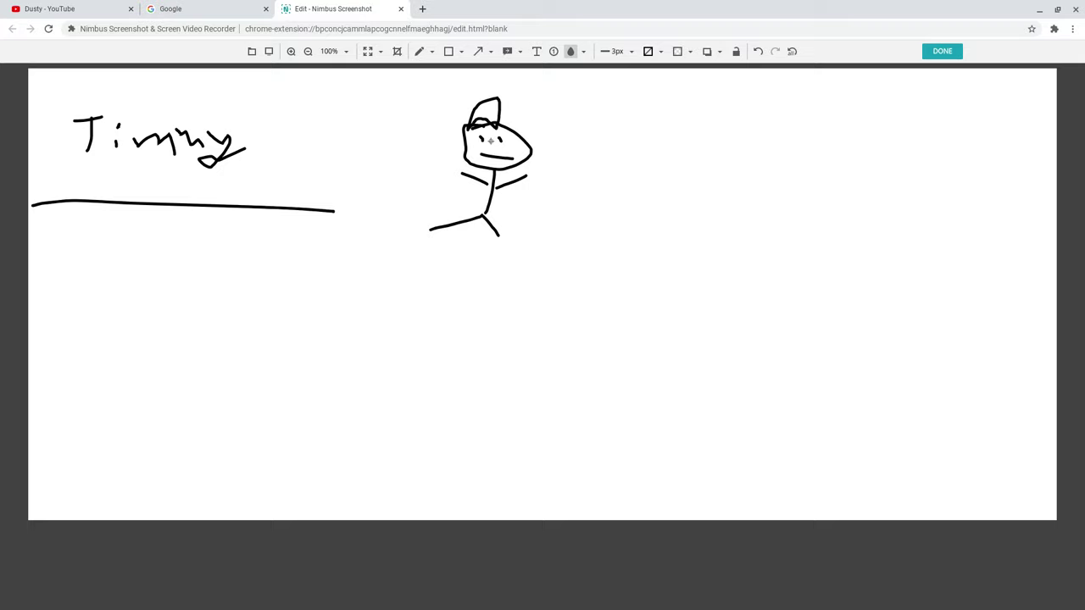
left_click_drag(462, 132, 539, 125)
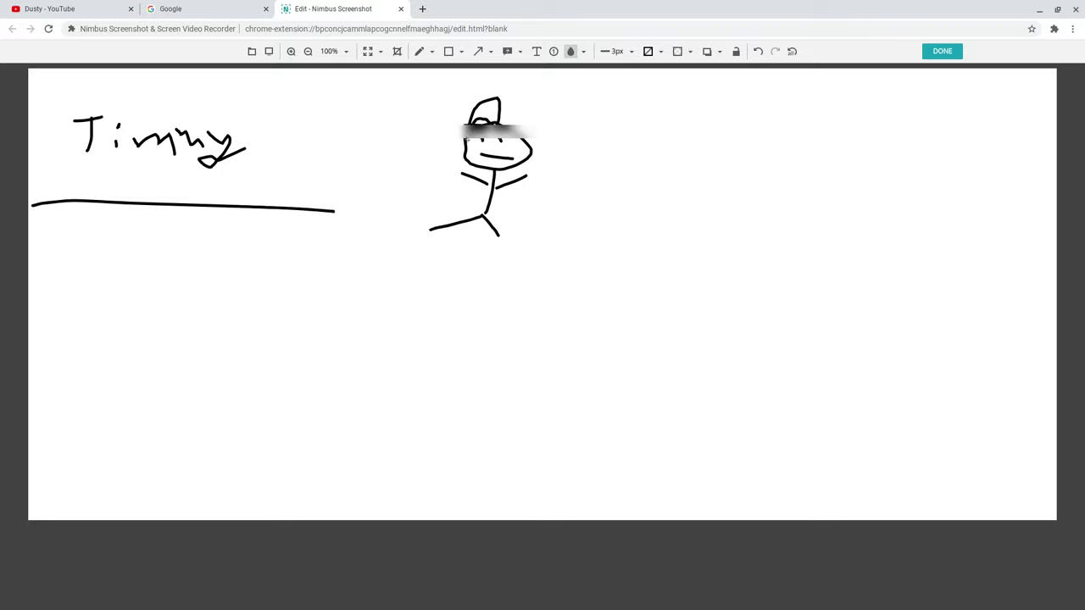
left_click_drag(459, 138, 541, 139)
left_click_drag(461, 126, 532, 175)
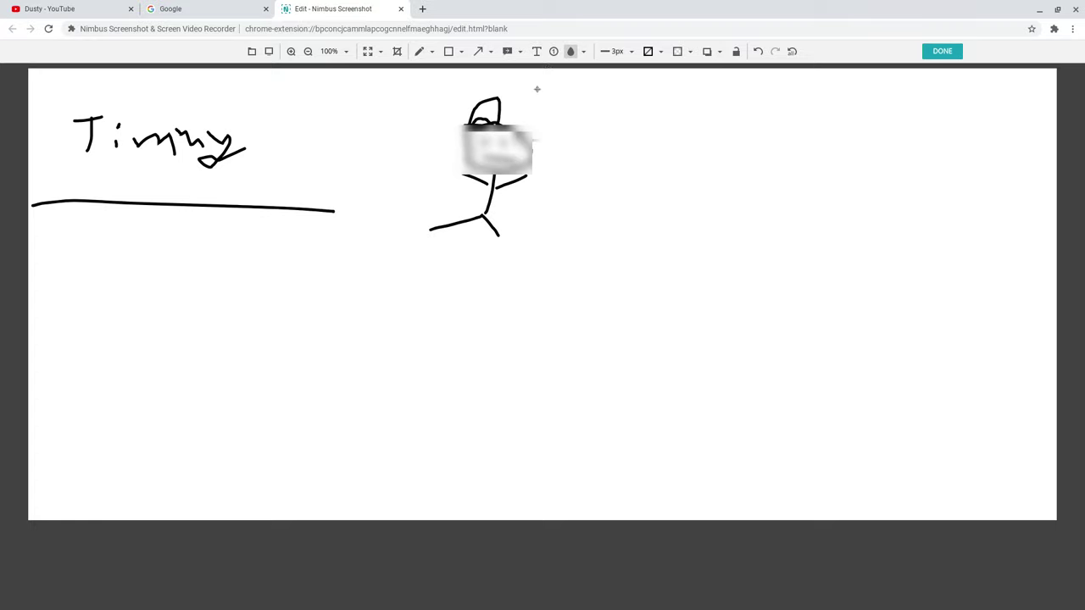
left_click(758, 50)
left_click(758, 51)
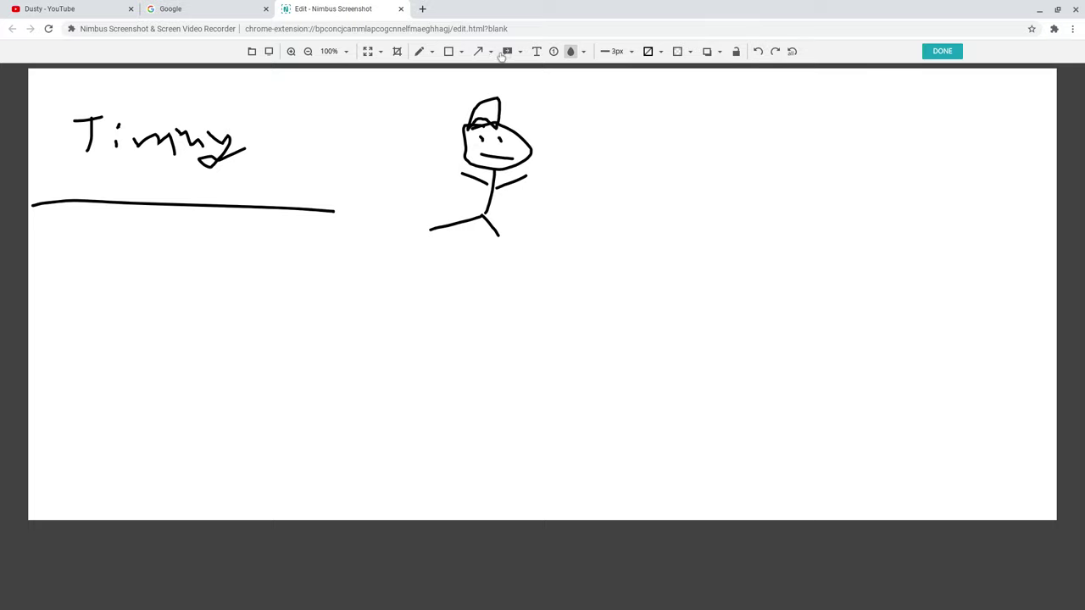
Toggle to Pen and back to Blur, then blur out only the hat.
left_click(418, 51)
left_click(490, 116)
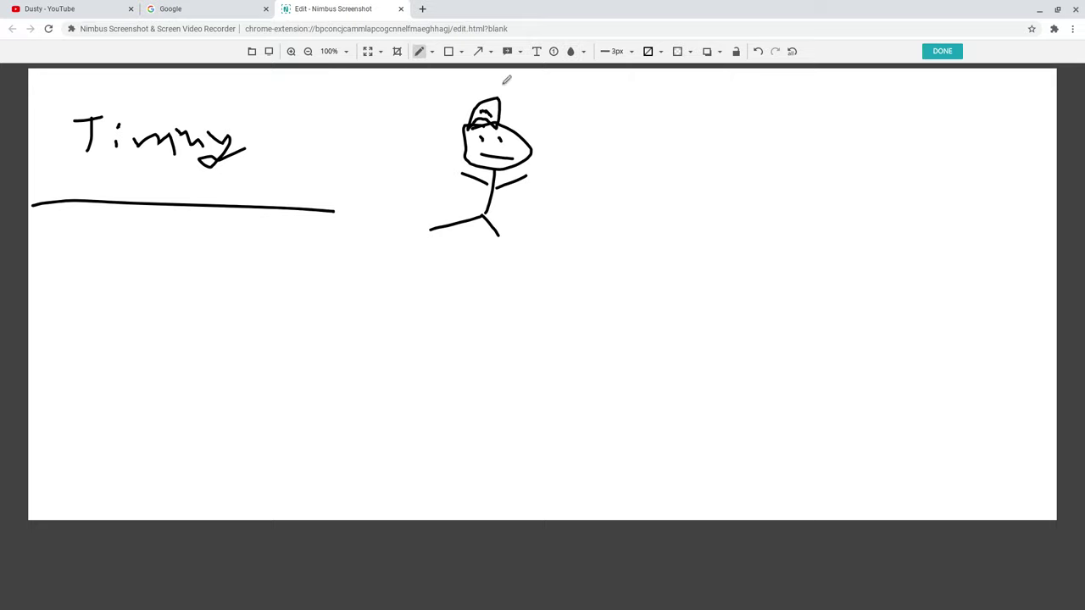
left_click(569, 52)
left_click_drag(487, 108, 522, 124)
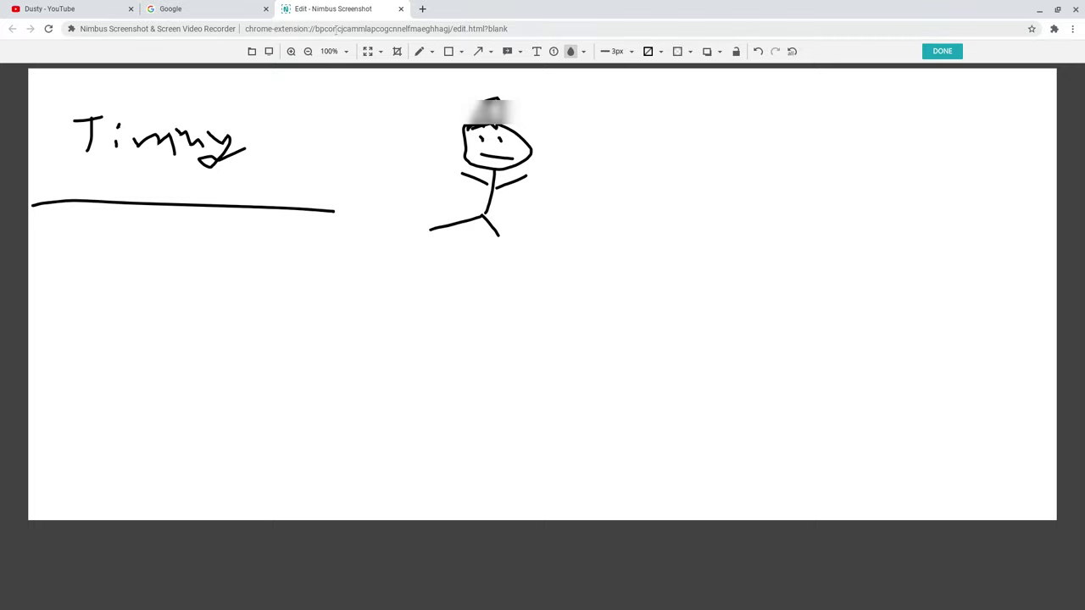
With the Pen, handwrite 'No' and 'CAPY' below the underlined name.
left_click(418, 52)
mouse_move(72, 314)
left_mouse_down()
mouse_move(95, 272)
mouse_move(156, 251)
left_mouse_up()
mouse_move(151, 320)
left_mouse_down()
mouse_move(174, 325)
mouse_move(151, 319)
left_mouse_up()
mouse_move(127, 369)
left_mouse_down()
mouse_move(145, 405)
mouse_move(185, 371)
mouse_move(206, 433)
mouse_move(241, 379)
mouse_move(209, 391)
left_mouse_up()
left_click_drag(252, 360, 280, 374)
left_click_drag(288, 364, 252, 421)
Write 'right' below CAPY and 'yo' beside it, dismissing a stray context menu.
mouse_move(196, 458)
left_mouse_down()
mouse_move(209, 432)
mouse_move(232, 452)
left_mouse_up()
mouse_move(223, 415)
left_mouse_down()
mouse_move(271, 463)
mouse_move(255, 439)
mouse_move(254, 492)
left_mouse_up()
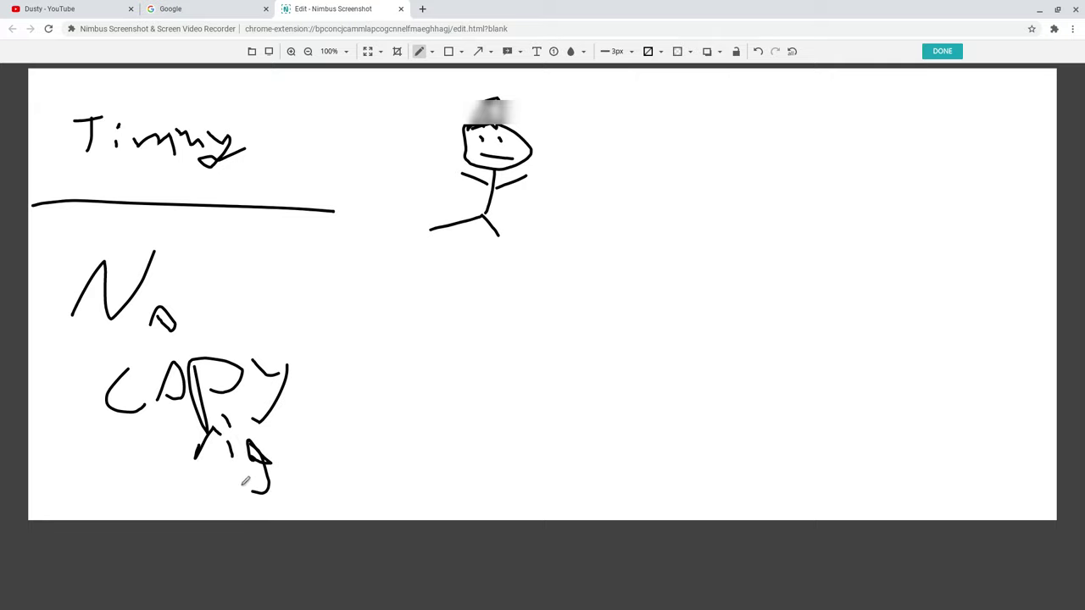
mouse_move(263, 419)
left_mouse_down()
mouse_move(271, 463)
mouse_move(290, 460)
left_mouse_up()
mouse_move(297, 422)
left_mouse_down()
mouse_move(301, 459)
mouse_move(326, 438)
mouse_move(377, 450)
left_mouse_up()
right_click(382, 460)
left_click(382, 451)
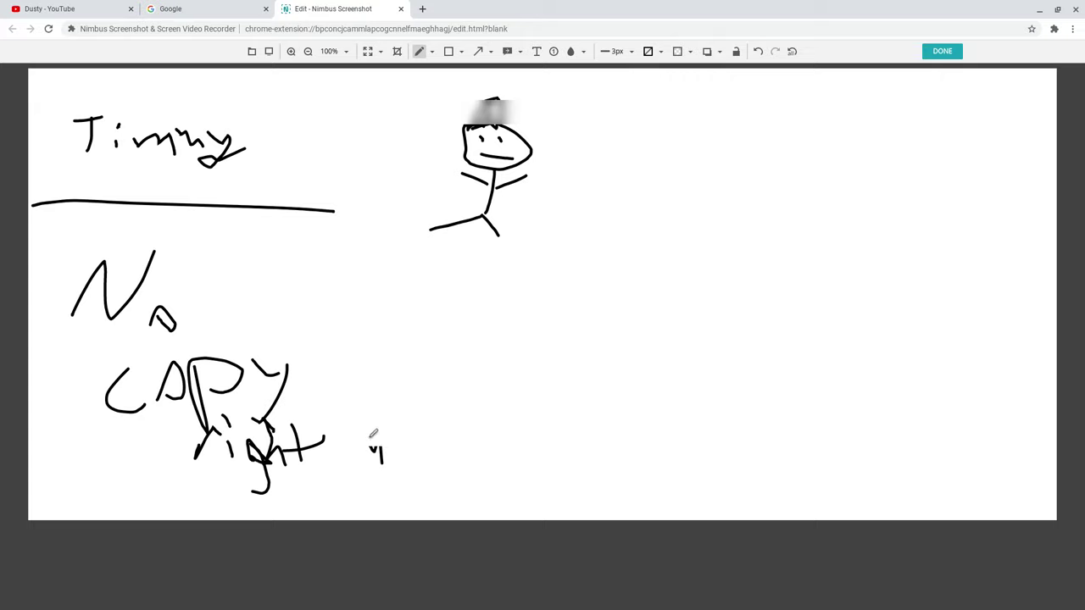
mouse_move(383, 439)
left_mouse_down()
mouse_move(363, 475)
mouse_move(399, 439)
mouse_move(395, 455)
mouse_move(432, 453)
mouse_move(395, 490)
left_mouse_up()
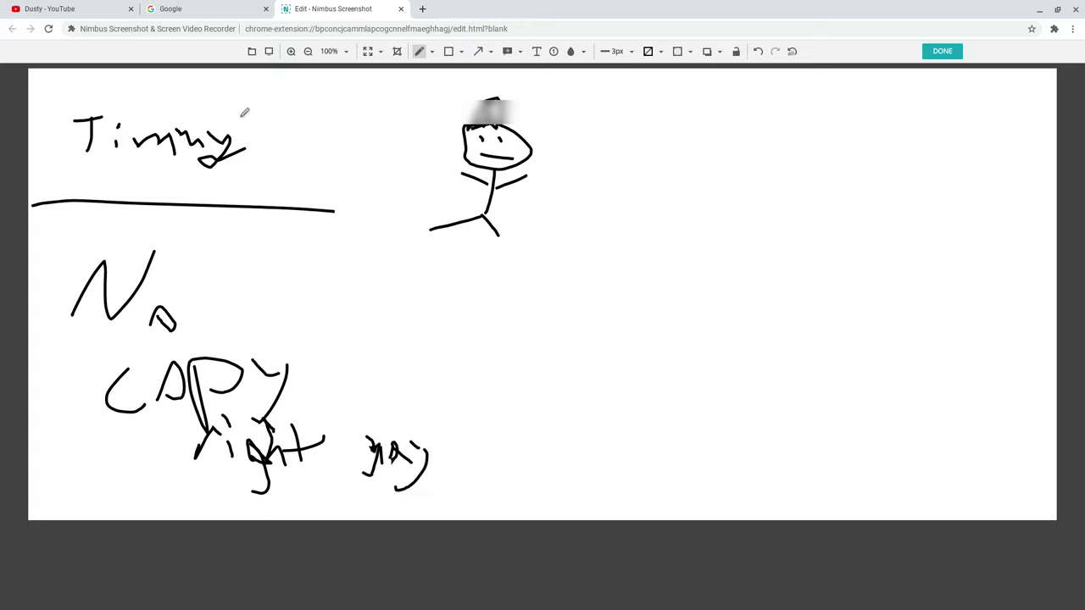
Add an apostrophe-s after 'Timmy' and write 'bat' on the underline.
left_click_drag(249, 120, 291, 161)
left_click_drag(190, 180, 229, 198)
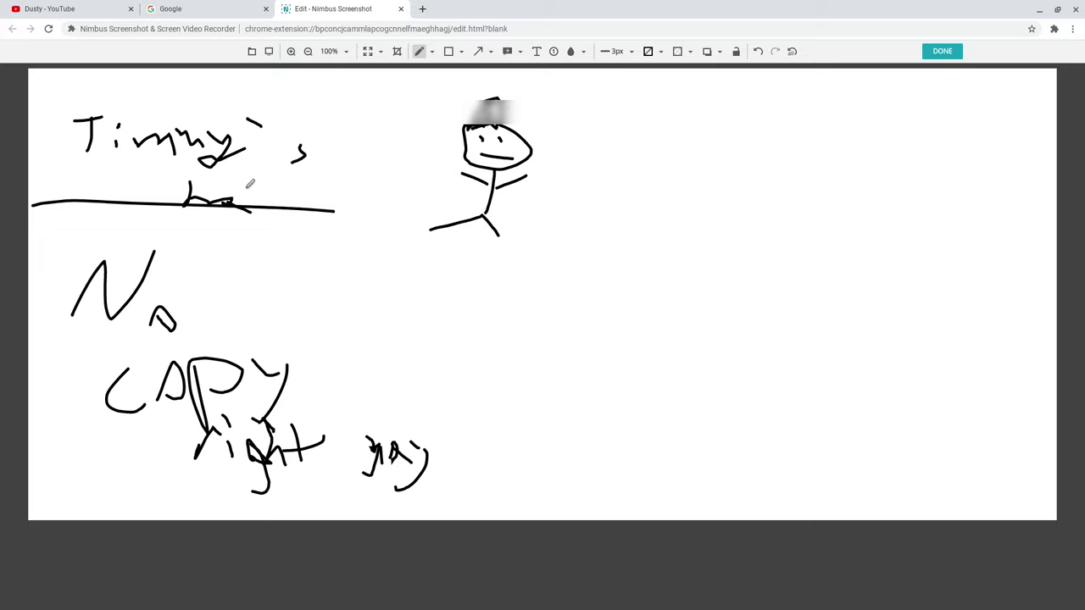
mouse_move(250, 185)
left_mouse_down()
mouse_move(252, 211)
mouse_move(262, 195)
left_mouse_up()
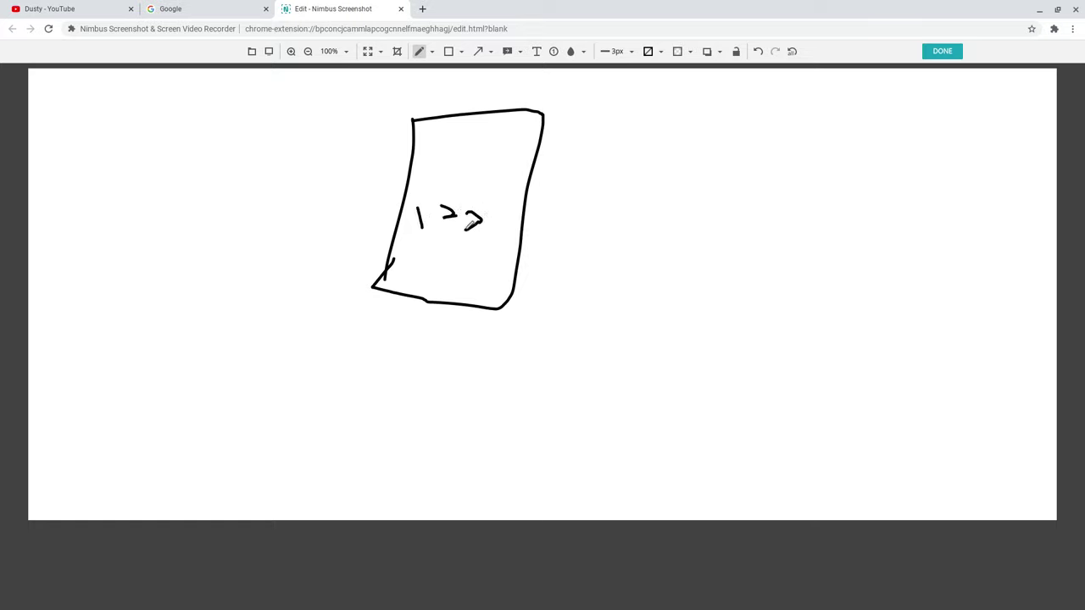
Divide the phone outline with a line and write digits in its top section.
mouse_move(394, 194)
left_mouse_down()
mouse_move(516, 205)
mouse_move(475, 284)
mouse_move(408, 254)
mouse_move(426, 185)
left_mouse_up()
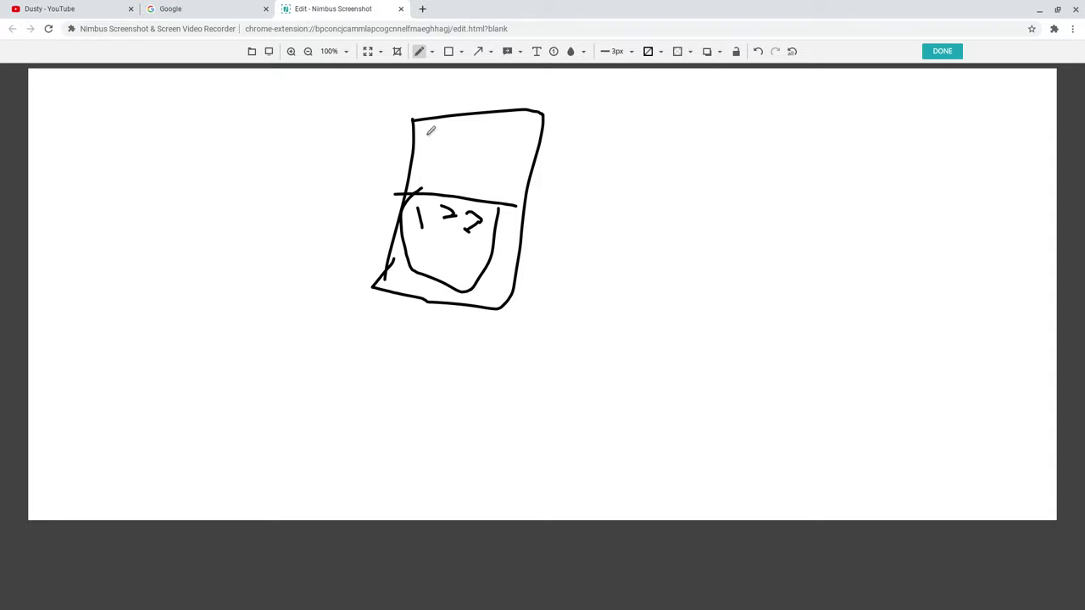
mouse_move(426, 134)
left_mouse_down()
mouse_move(424, 149)
mouse_move(509, 152)
mouse_move(492, 163)
left_mouse_up()
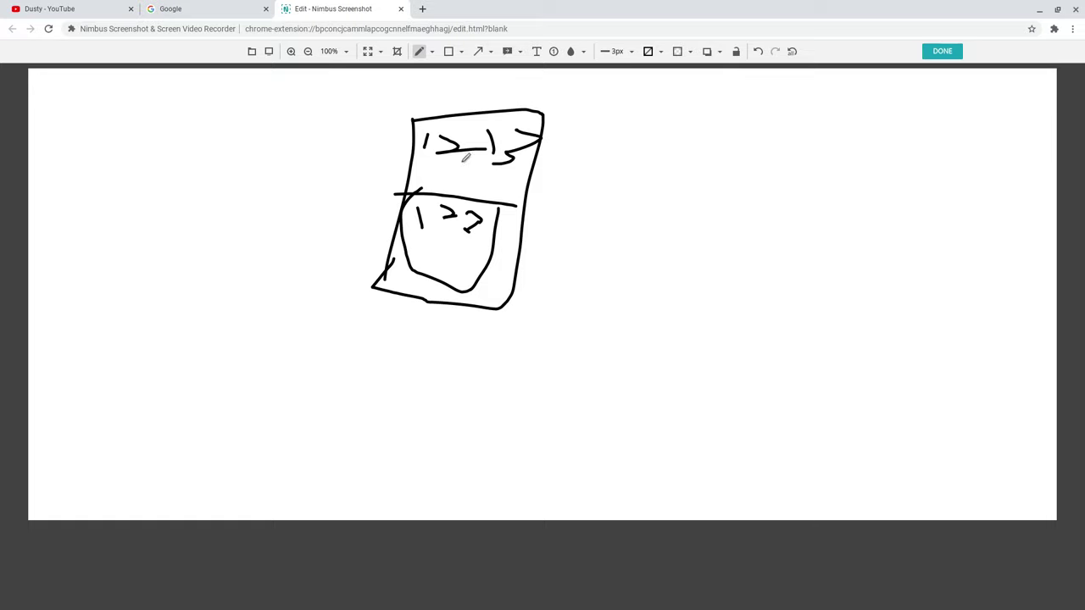
Blur the phone's top digits and show the Nimbus recording controls from the extensions list.
left_click(570, 51)
mouse_move(427, 136)
left_mouse_down()
mouse_move(555, 139)
mouse_move(550, 125)
left_mouse_up()
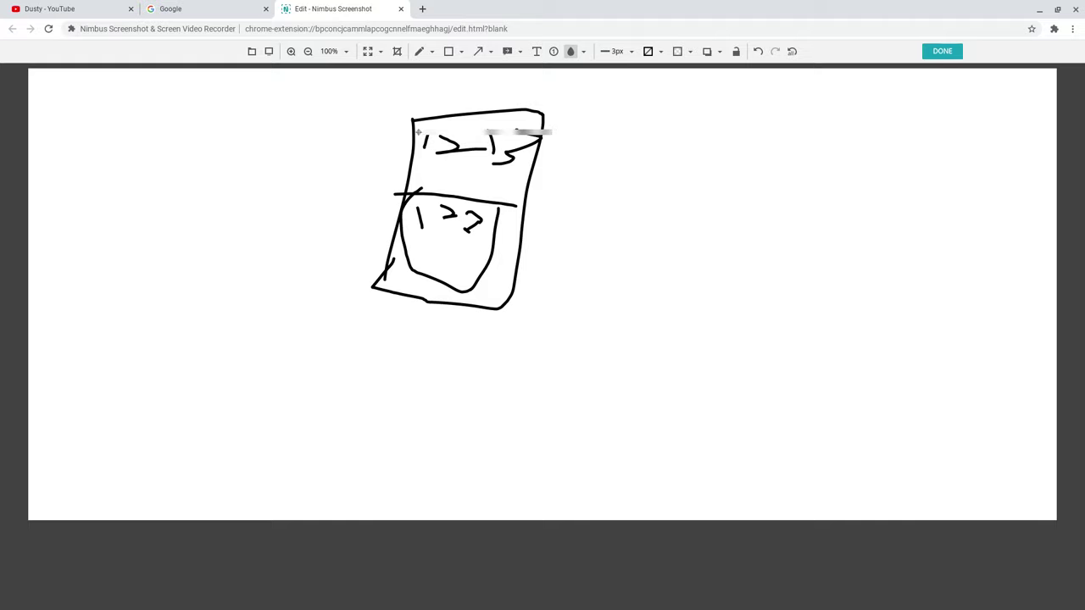
mouse_move(418, 132)
left_mouse_down()
mouse_move(545, 133)
mouse_move(562, 171)
left_mouse_up()
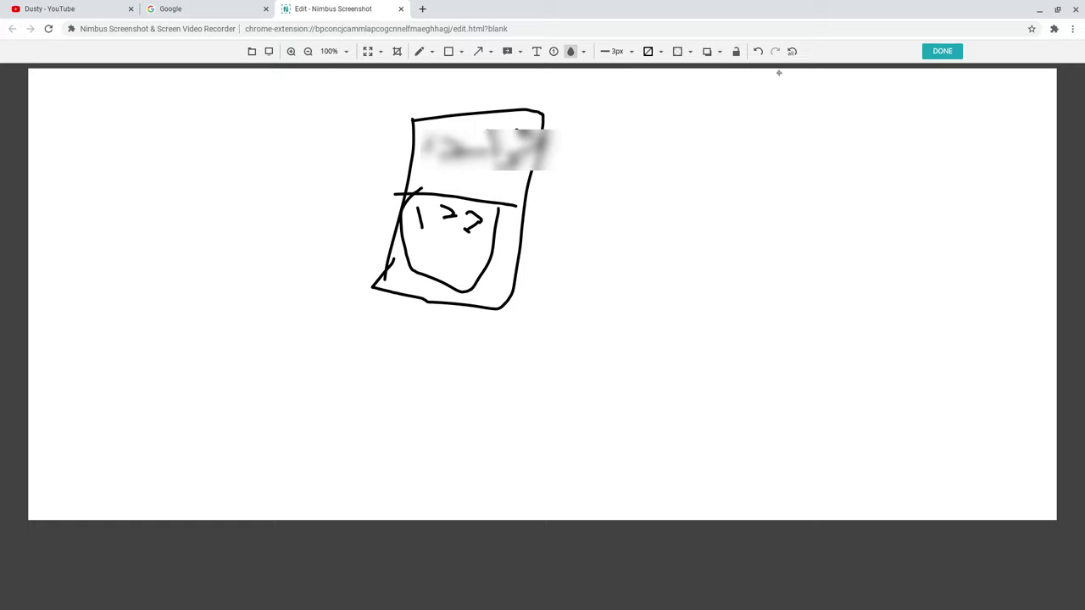
left_click(1053, 29)
left_click(942, 99)
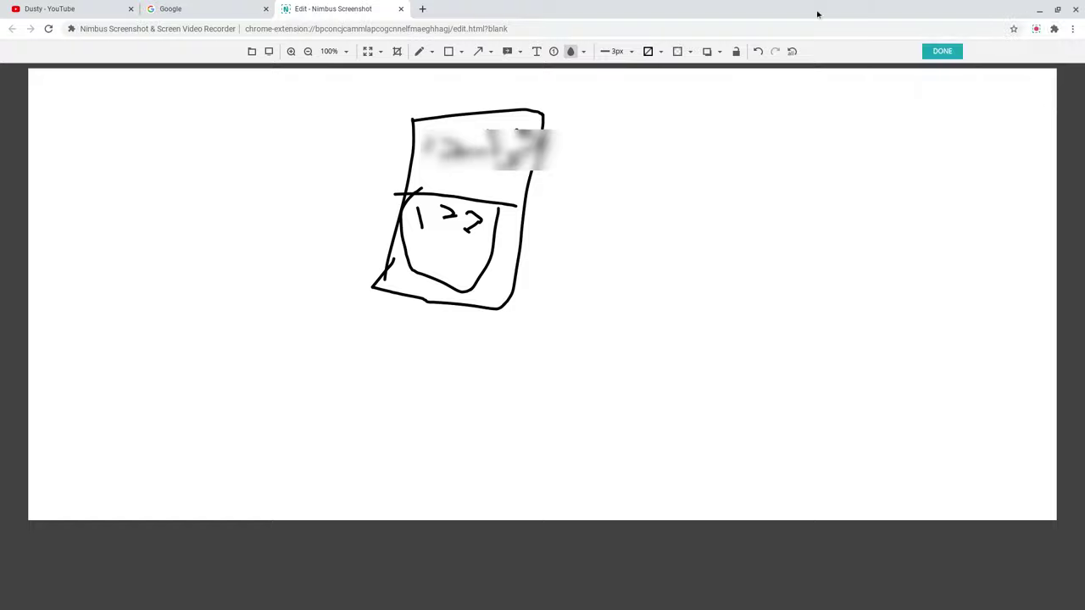